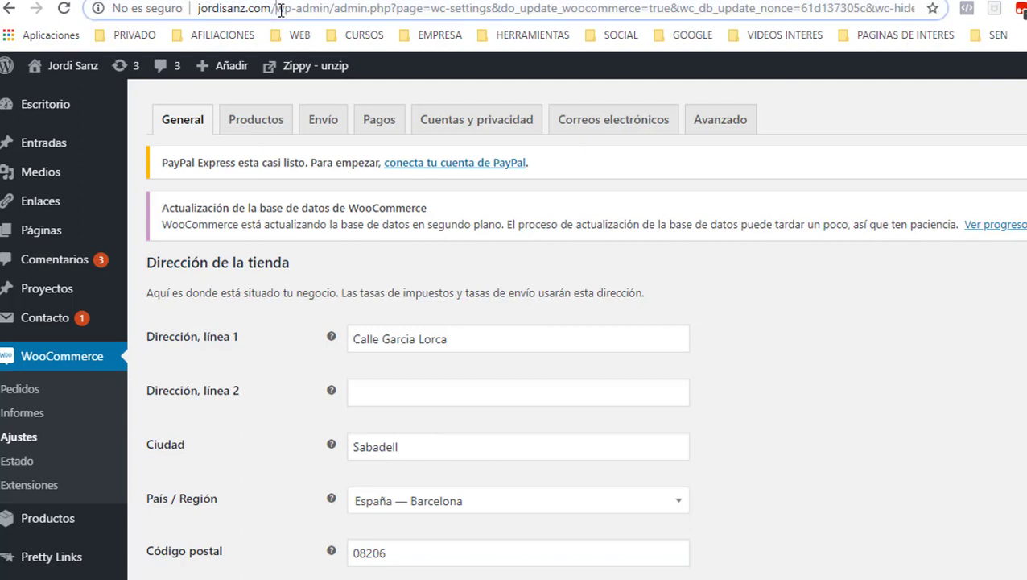
- Shorten the address of the open admin page to jordisanz.com/ and load the site's home page
left_click_drag(280, 9, 860, 24)
key("BackSpace")
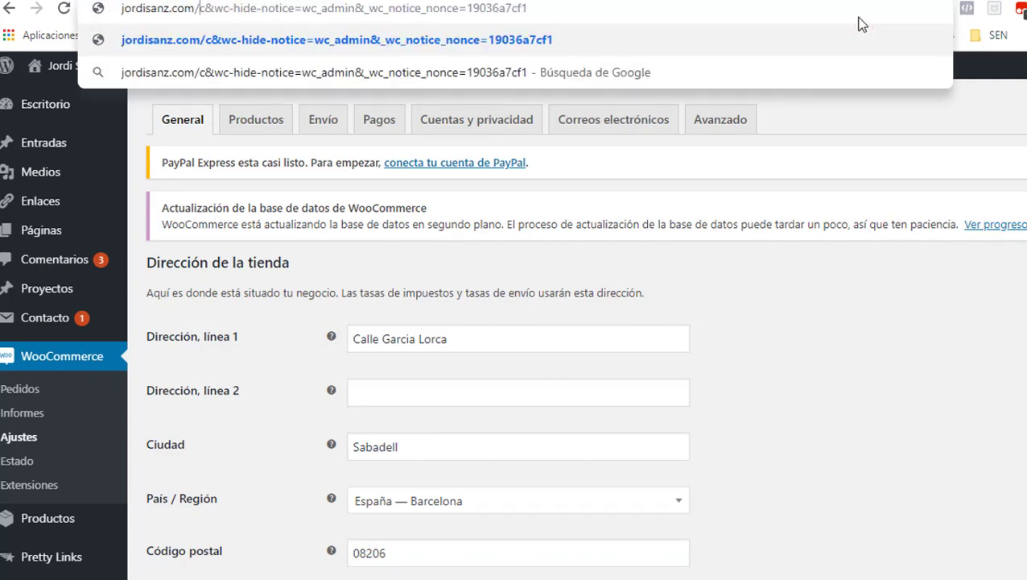
key("Delete")
key("Delete")
key("Delete")
key("Delete")
key("Delete")
key("Delete")
key("Delete")
key("Delete")
key("Delete")
key("Delete")
key("Delete")
key("Delete")
key("Delete")
key("Delete")
key("Delete")
key("Delete")
key("Delete")
key("Delete")
key("Delete")
key("Delete")
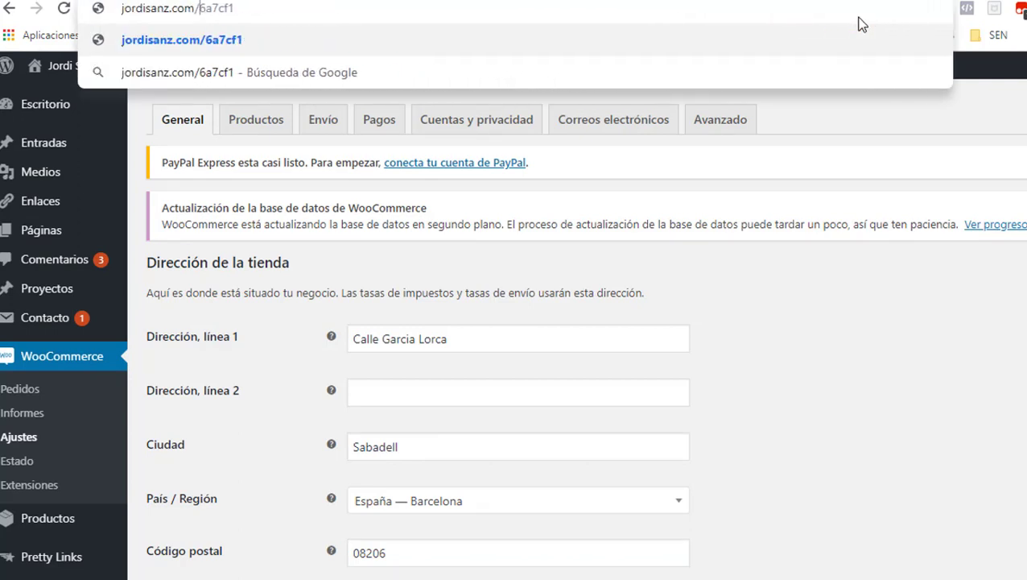
key("Delete")
key("Delete")
key("Delete")
key("Delete")
key("Delete")
key("Delete")
key("Return")
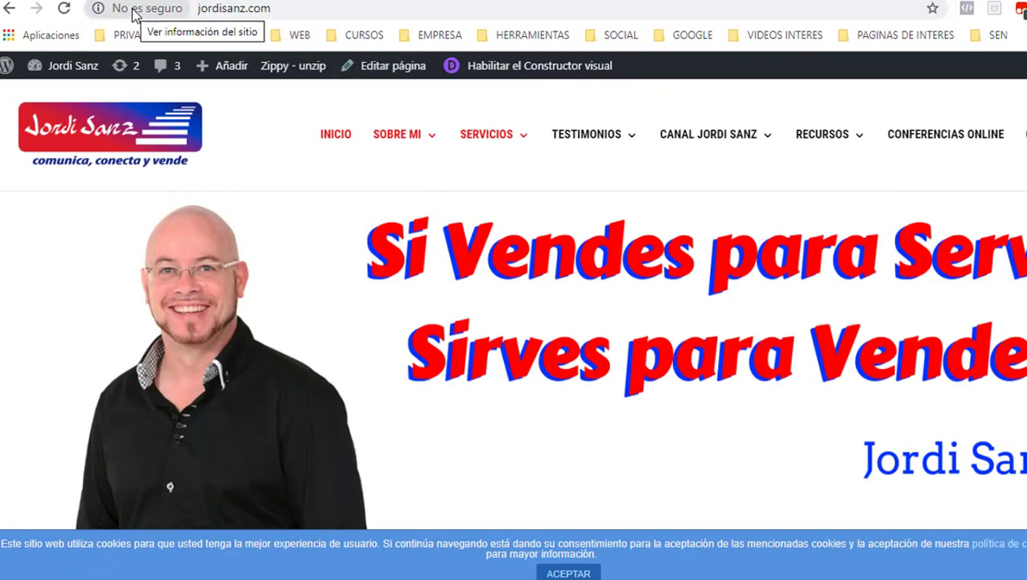
- Inspect the site's connection security details, close them and accept the site's cookie notice
left_click(134, 11)
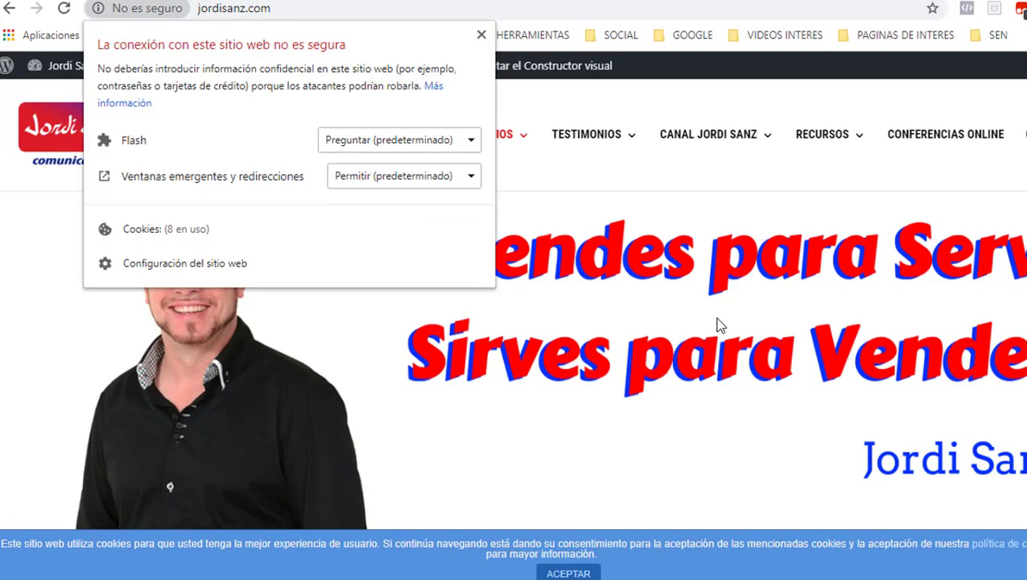
left_click(721, 324)
left_click(587, 571)
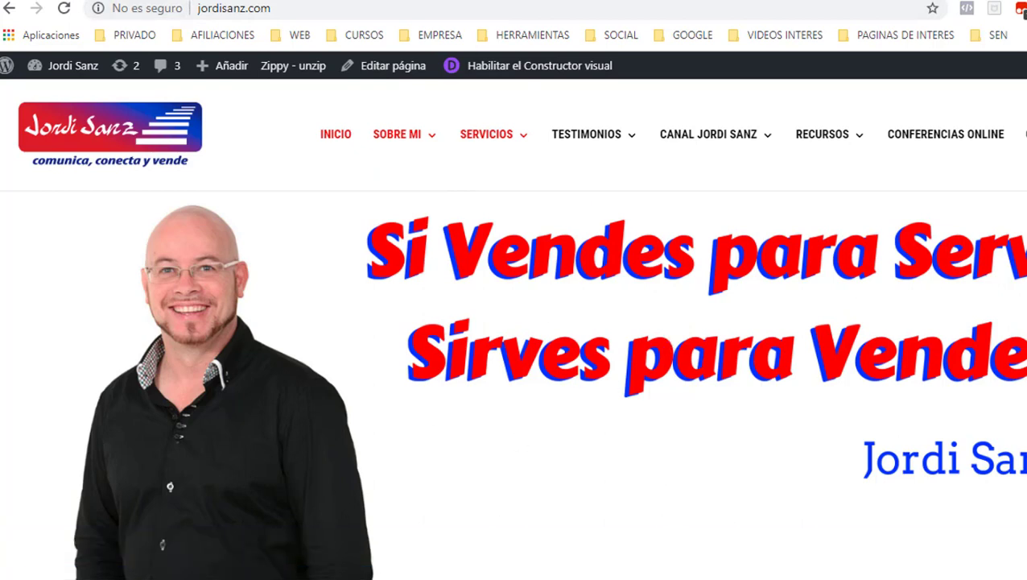
- Switch to the ProfesionalHosting control panel and open the jordisanz.com subscription's website and domain tools
key("ctrl+Tab")
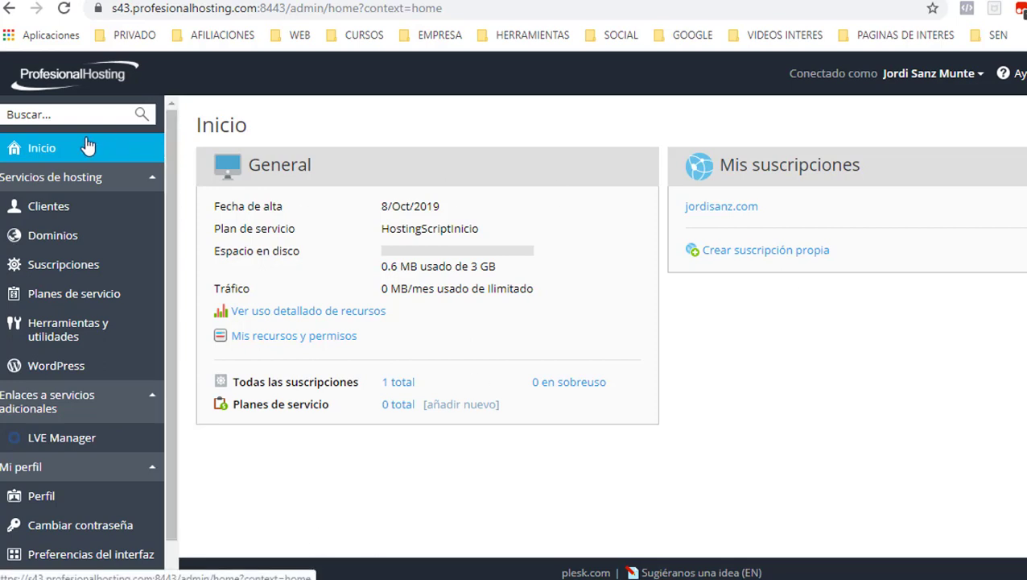
left_click(716, 211)
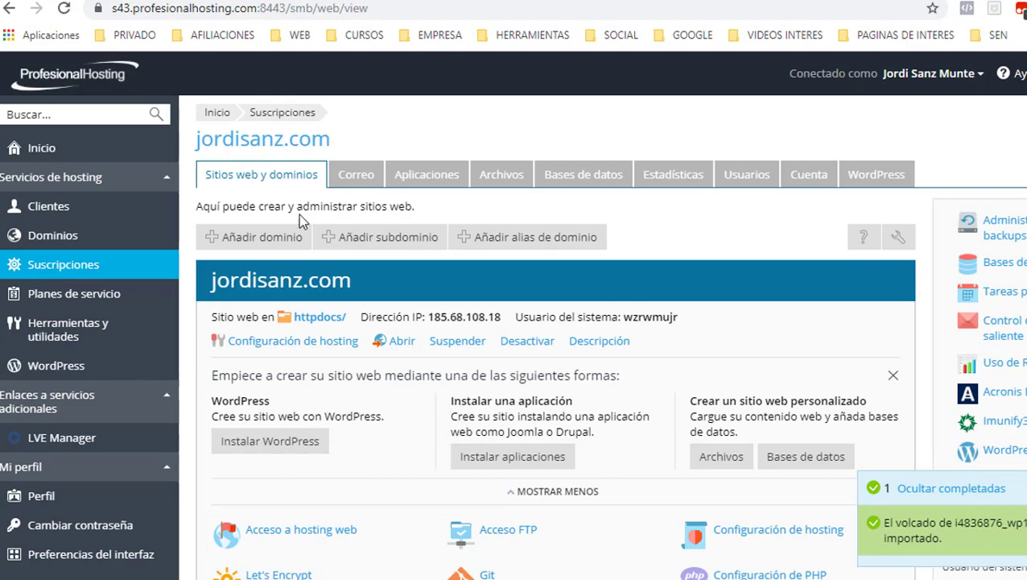
scroll(411, 435, "down", 1)
scroll(411, 436, "down", 2)
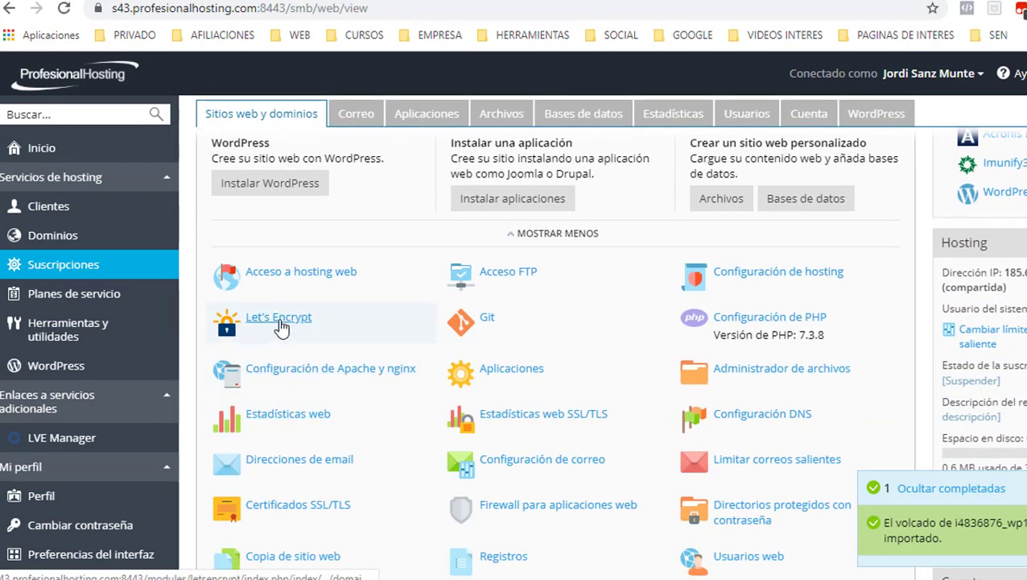
- Install a Let's Encrypt SSL/TLS certificate for jordisanz.com that also covers the "www" subdomain and the webmail
left_click(278, 319)
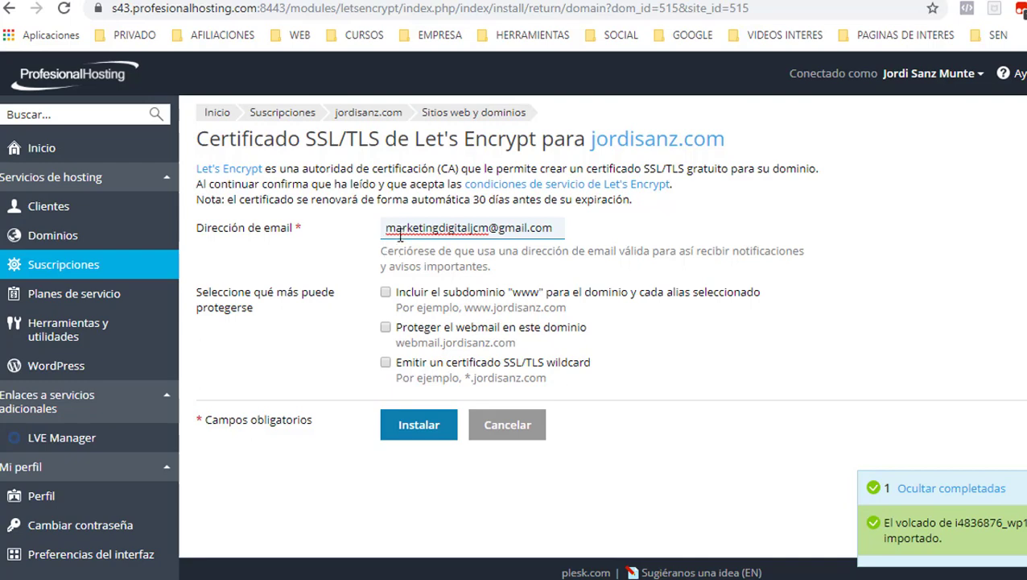
left_click(387, 298)
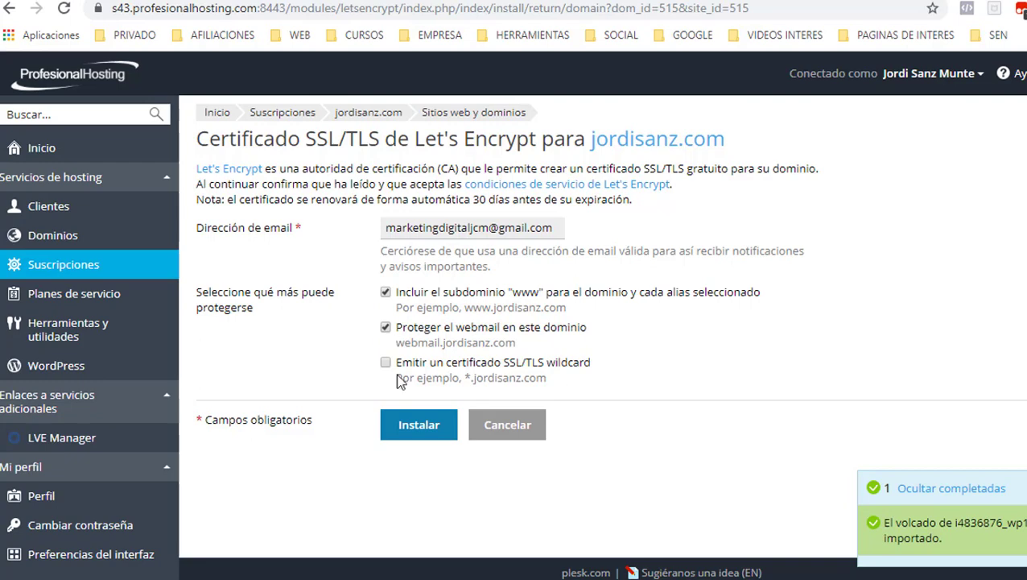
left_click(416, 431)
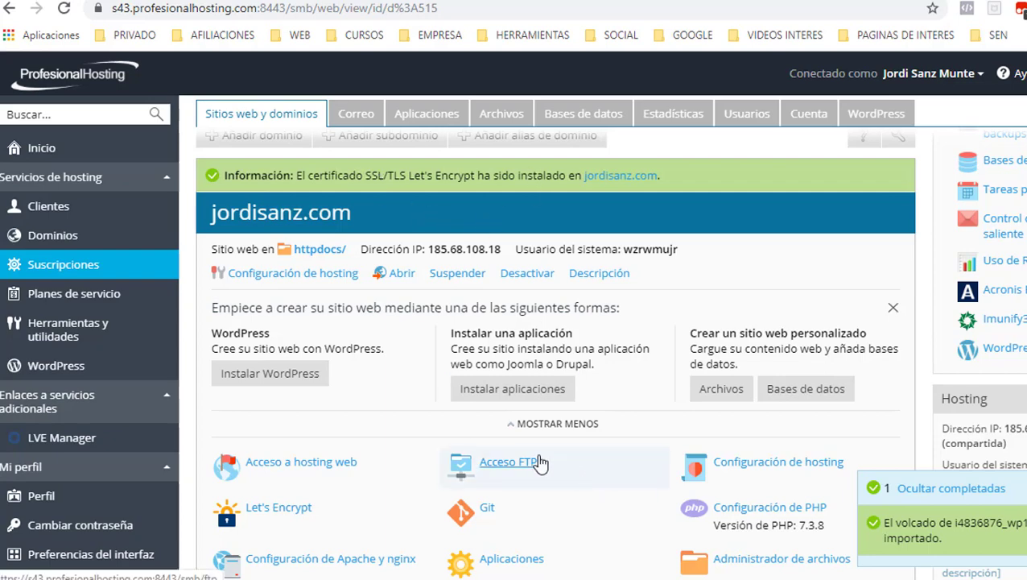
- In the domain's hosting configuration, choose Lets Encrypt jordisanz.com as the security certificate
scroll(515, 464, "down", 2)
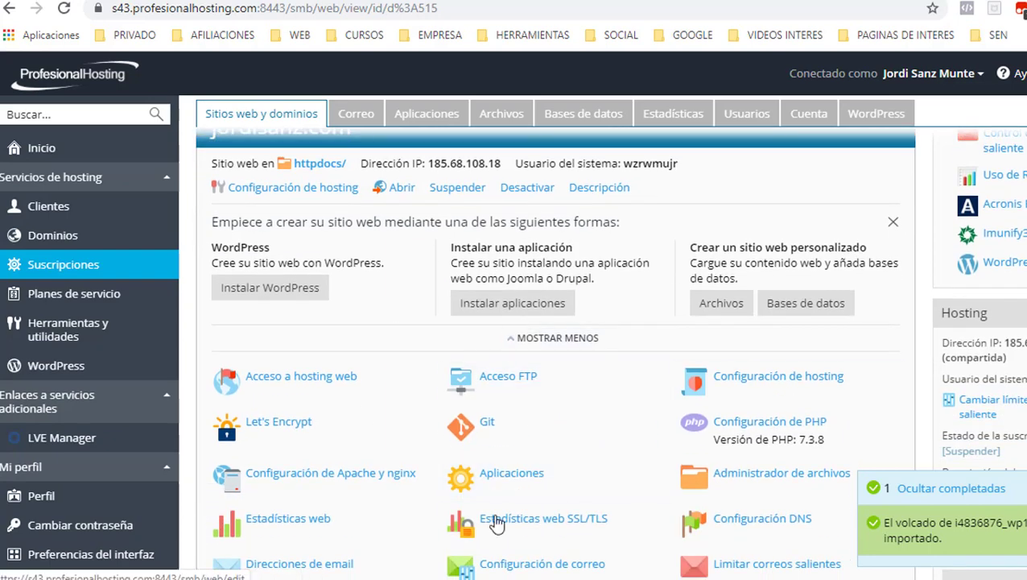
left_click(778, 379)
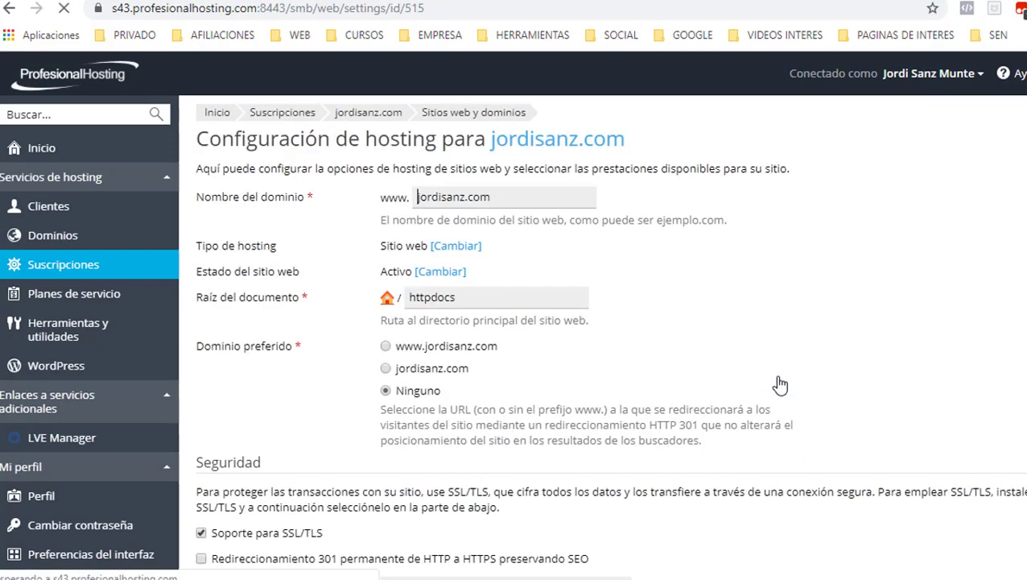
scroll(600, 340, "down", 6)
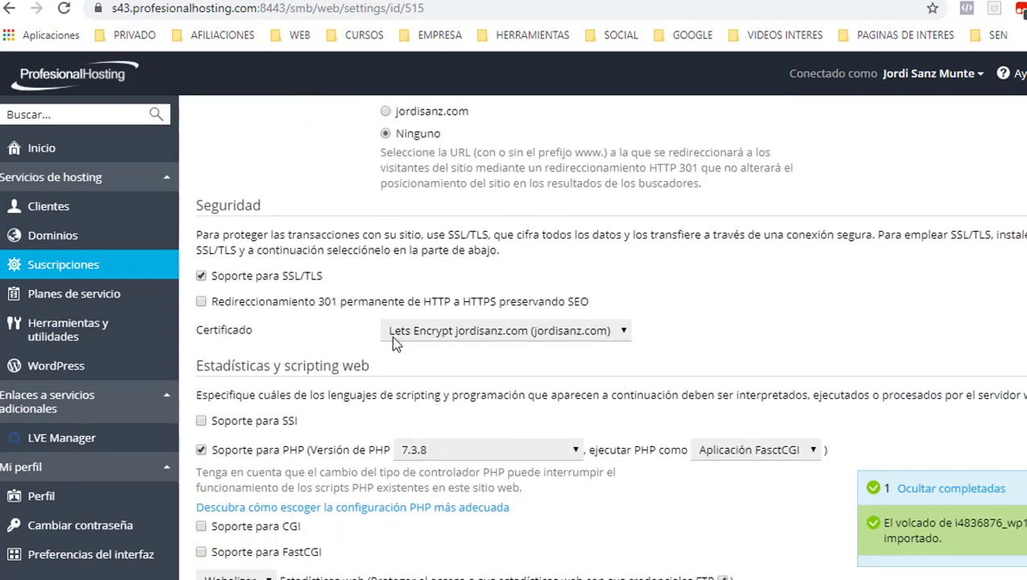
left_click(624, 338)
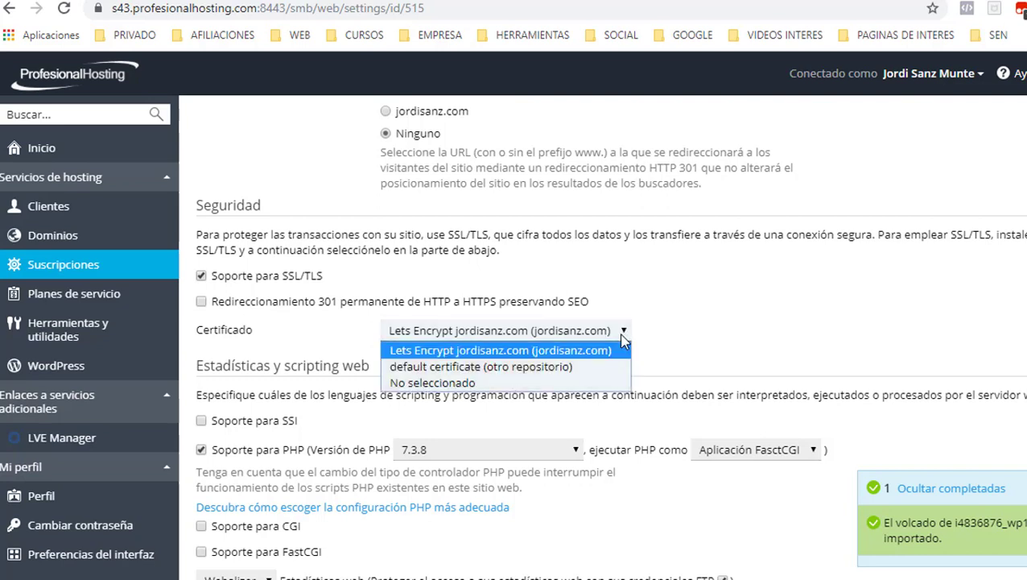
left_click(522, 351)
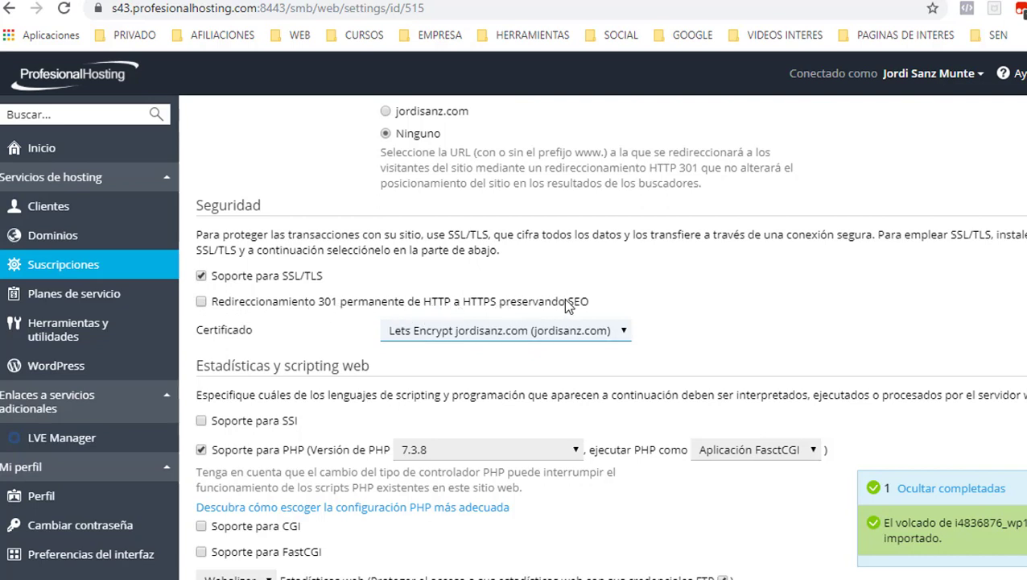
- Enable the permanent SEO-safe 301 redirect from HTTP to HTTPS and save the hosting configuration
left_click(200, 301)
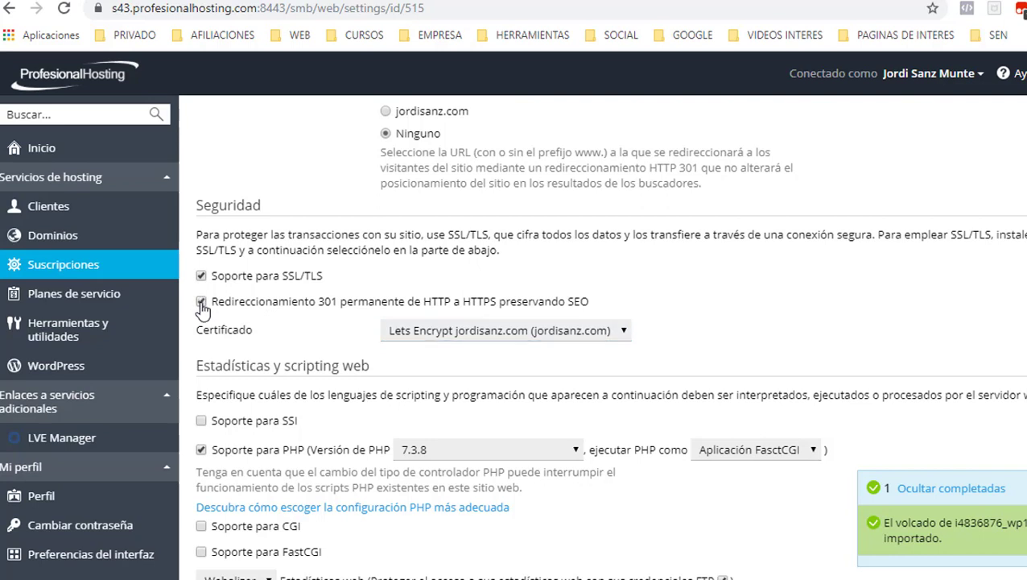
scroll(299, 337, "down", 2)
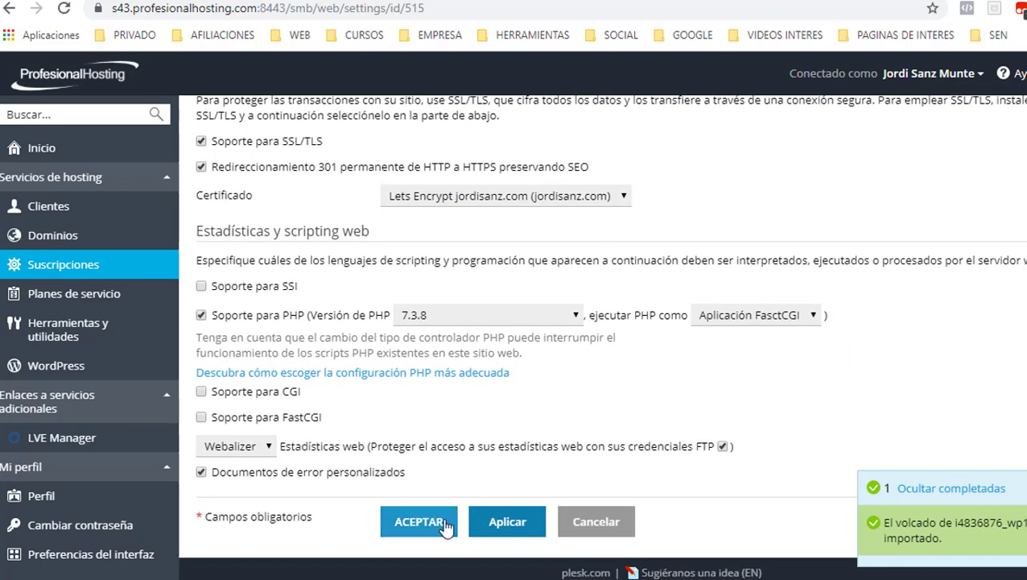
left_click(419, 522)
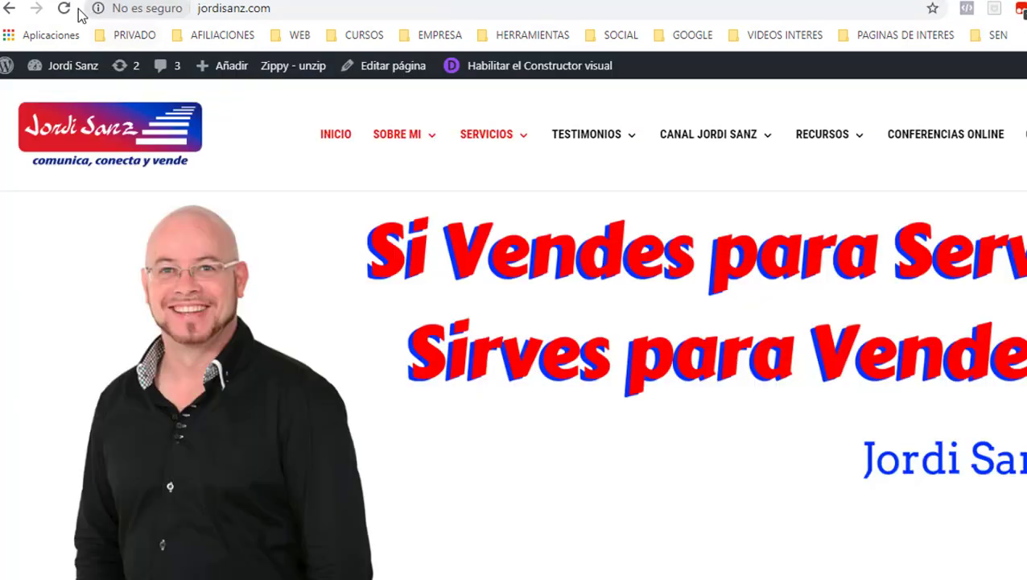
- Reload the site's home page and log in to its WordPress dashboard with the prefilled credentials
left_click(65, 10)
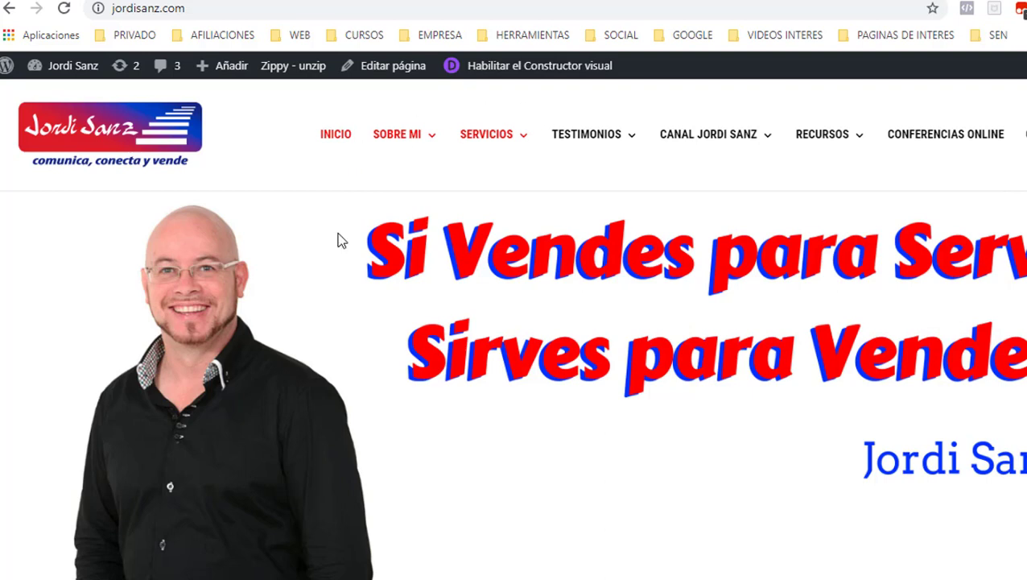
mouse_move(381, 167)
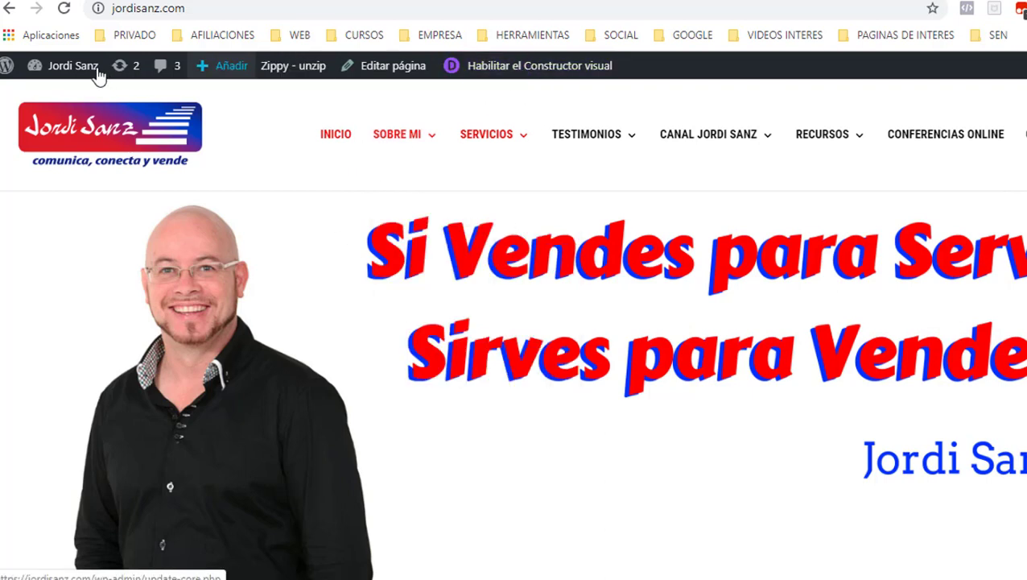
left_click(73, 67)
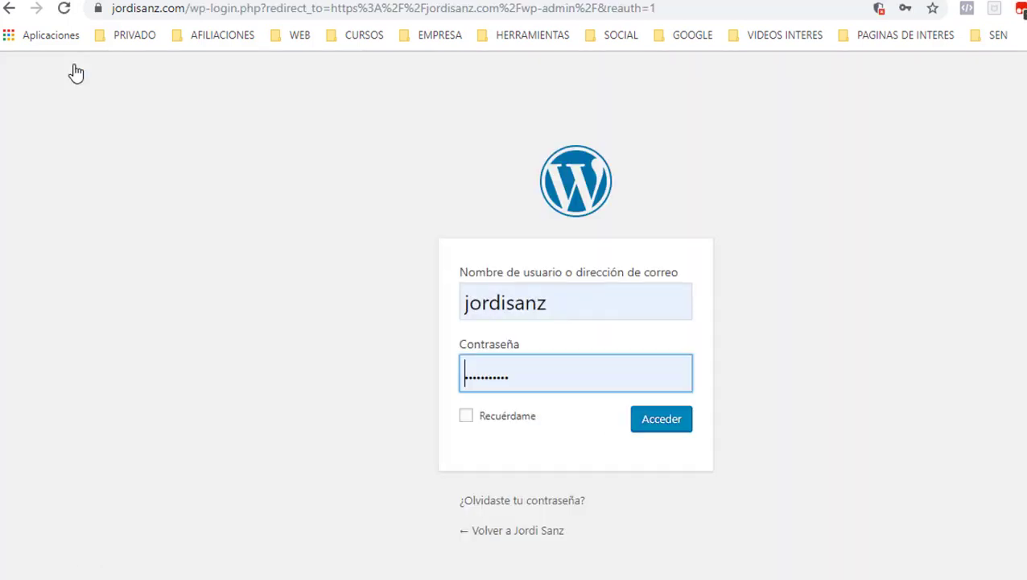
left_click(662, 422)
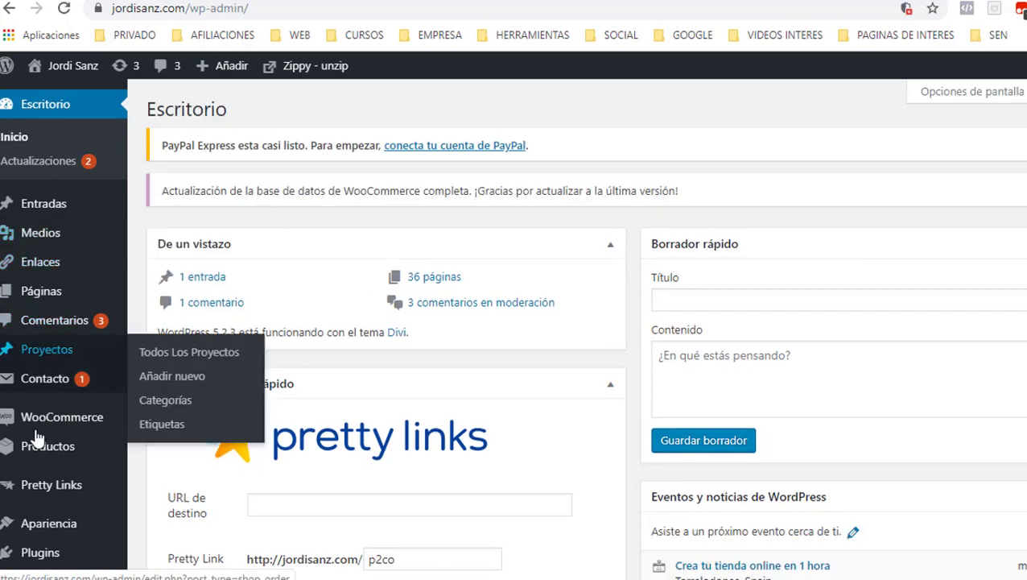
- Go from the installed plugins to adding a new one and search the plugin directory for "SSL"
scroll(28, 459, "down", 1)
mouse_move(32, 470)
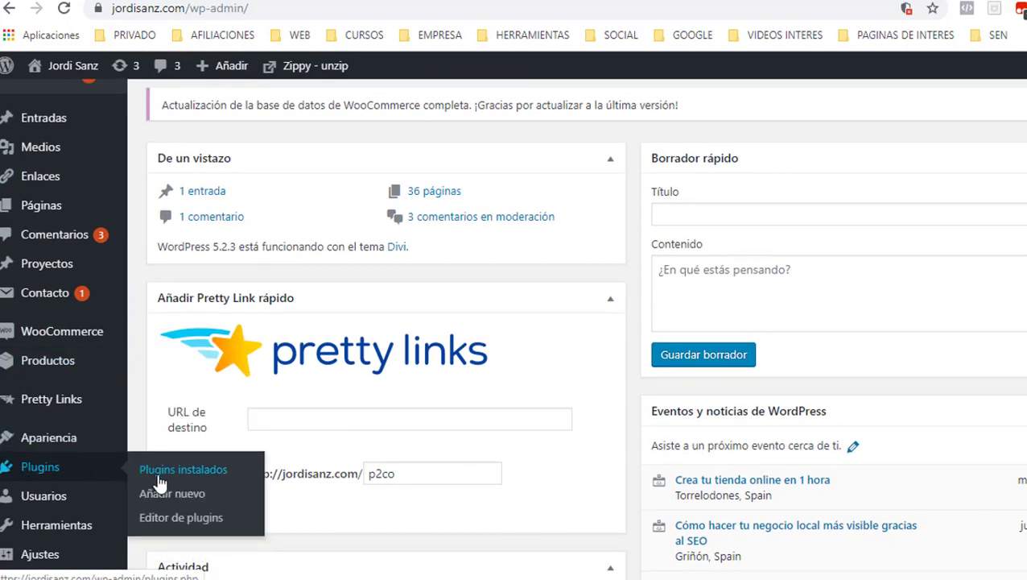
left_click(186, 473)
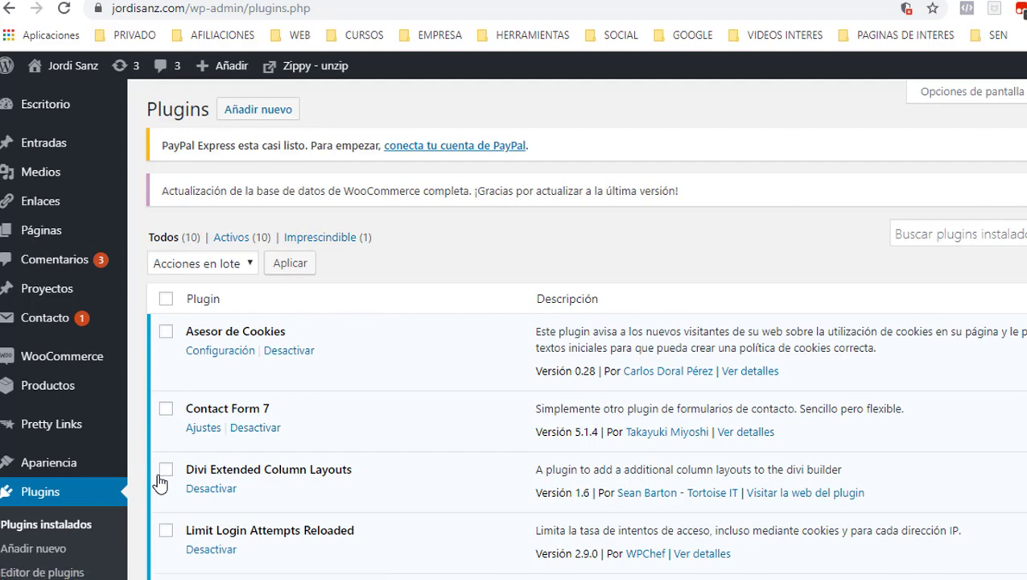
left_click(247, 117)
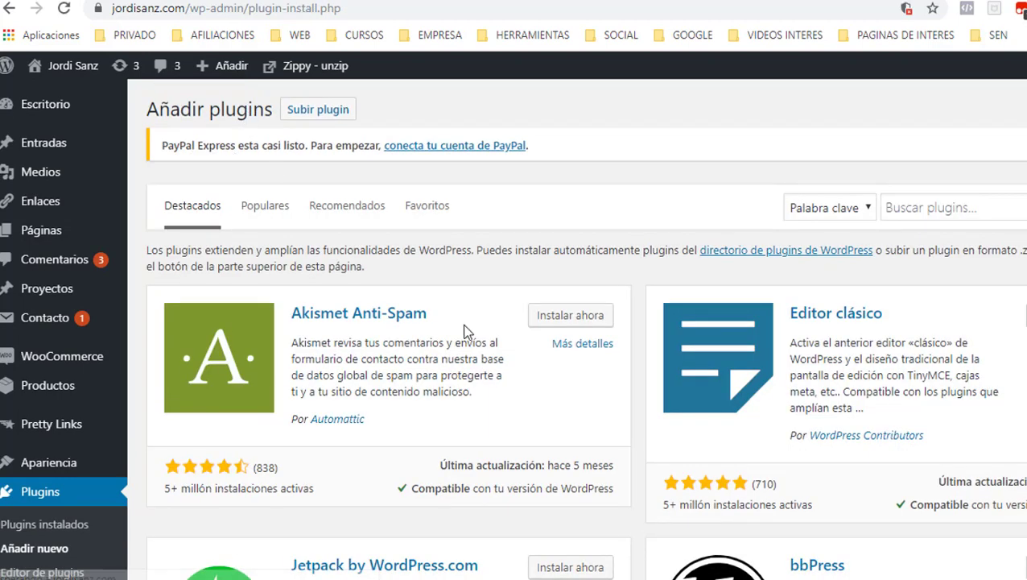
left_click(945, 206)
type("SSL")
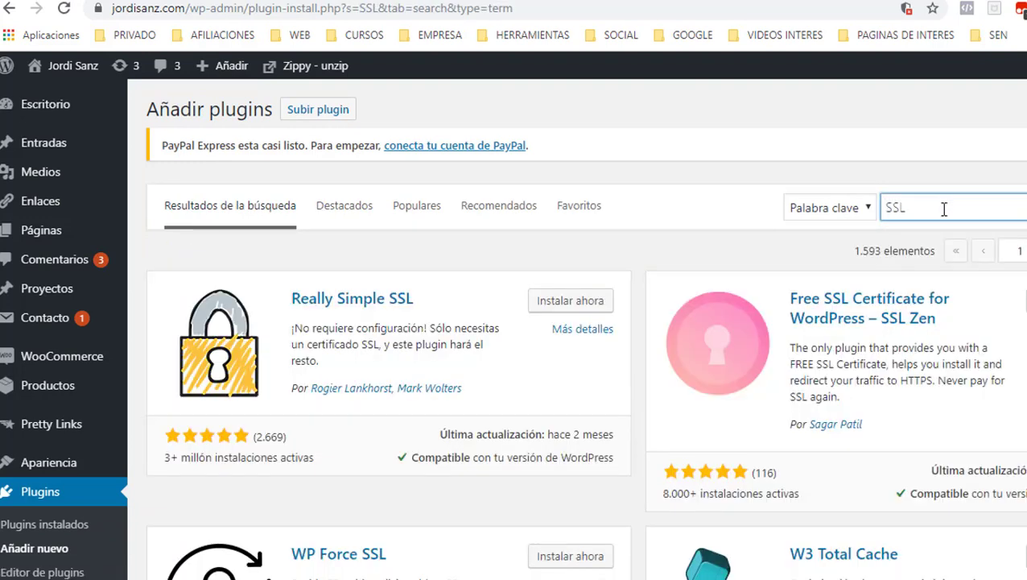
- Install and activate the Really Simple SSL plugin, and have it enable SSL on the site
left_click(566, 306)
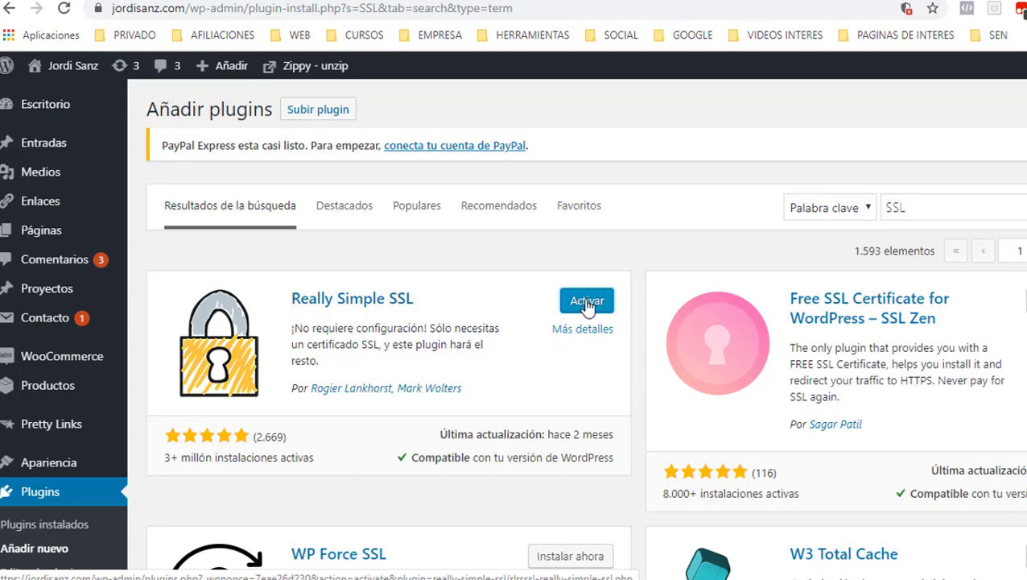
left_click(589, 303)
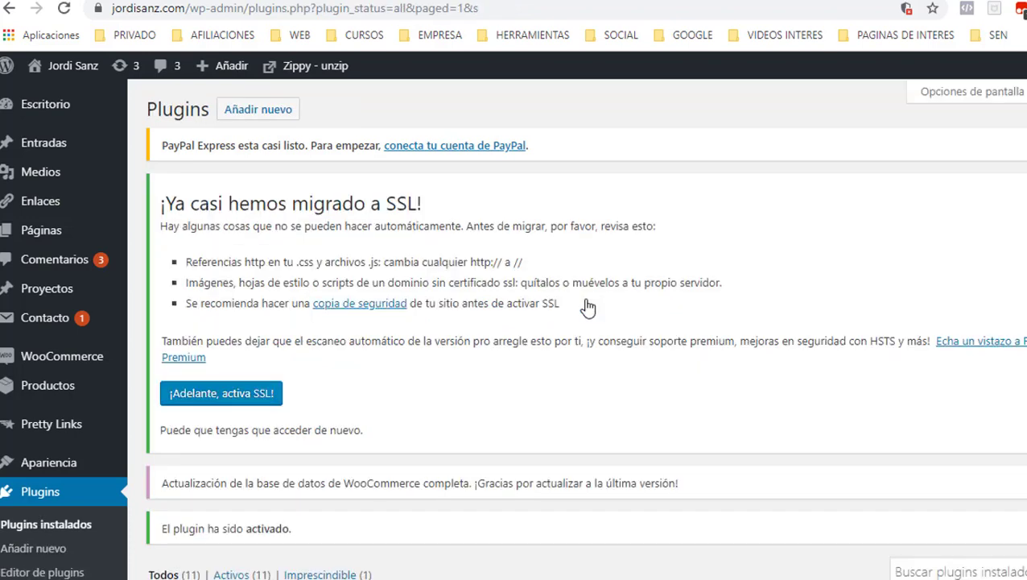
left_click(211, 394)
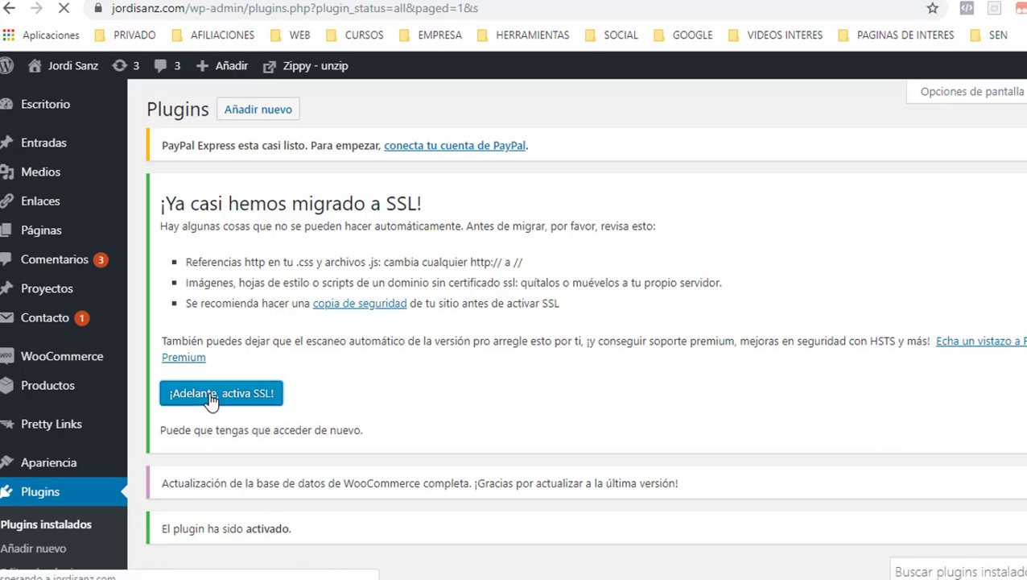
- Open the Really Simple SSL settings page, logging in to WordPress again with the prefilled credentials
scroll(174, 373, "down", 3)
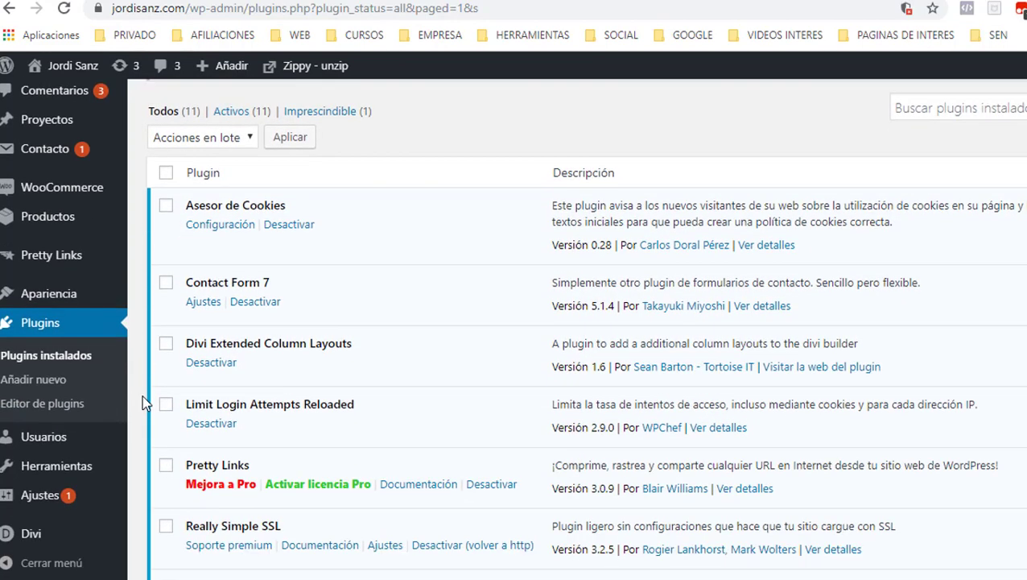
mouse_move(53, 500)
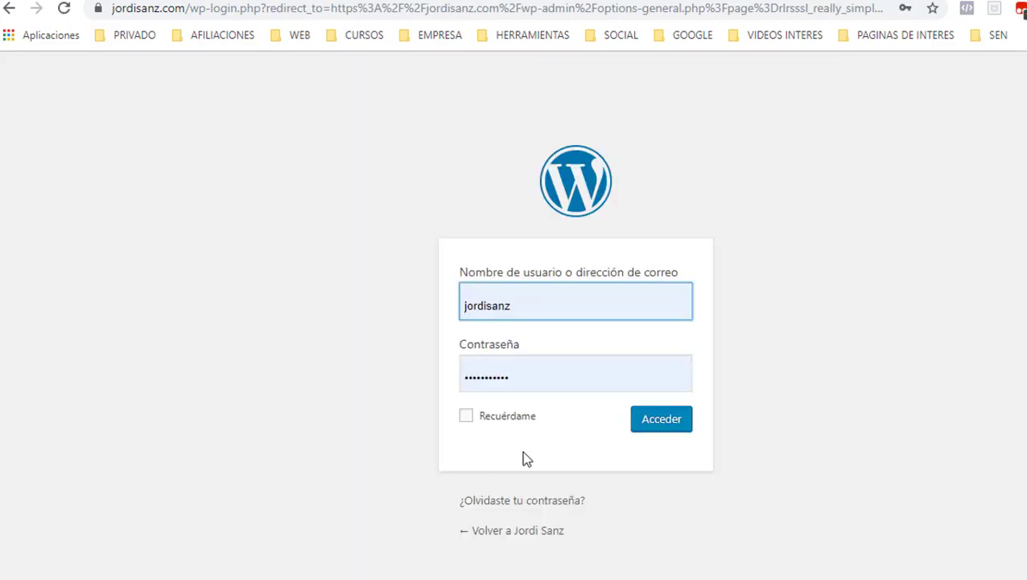
left_click(657, 422)
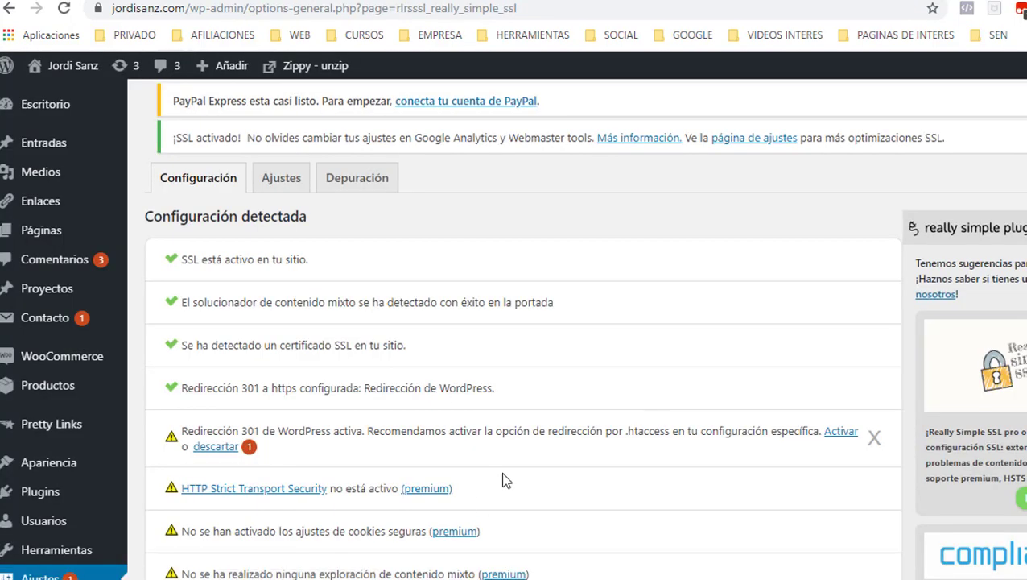
- Activate the recommended .htaccess 301 redirect in the Really Simple SSL settings and save the configuration
scroll(502, 479, "down", 2)
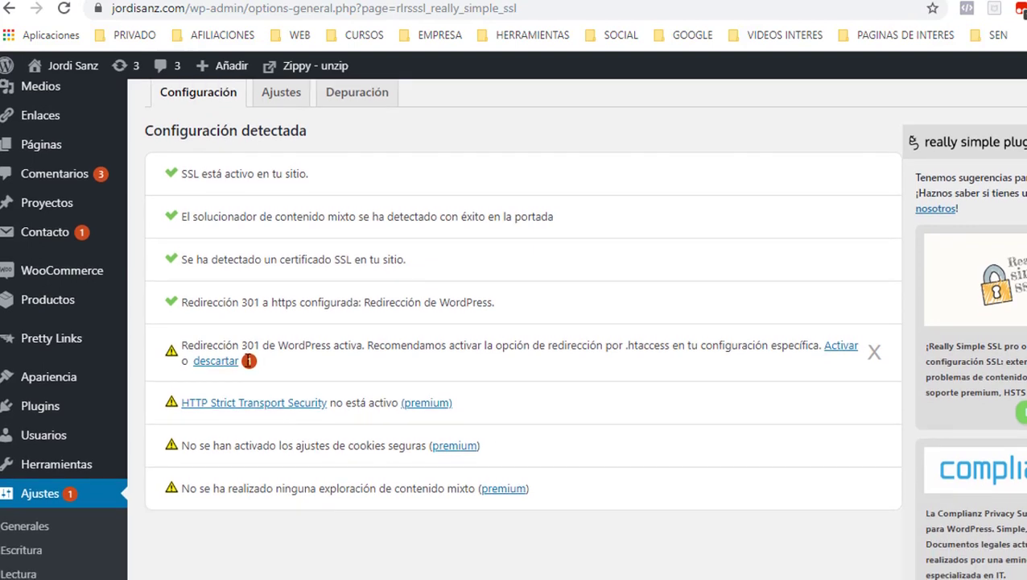
left_click(840, 347)
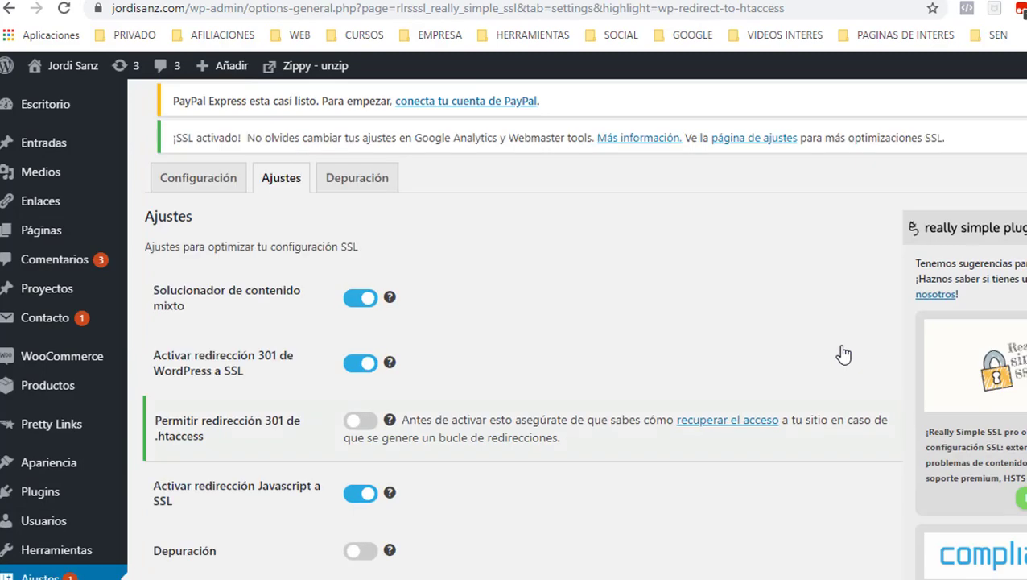
left_click(360, 422)
scroll(335, 424, "down", 4)
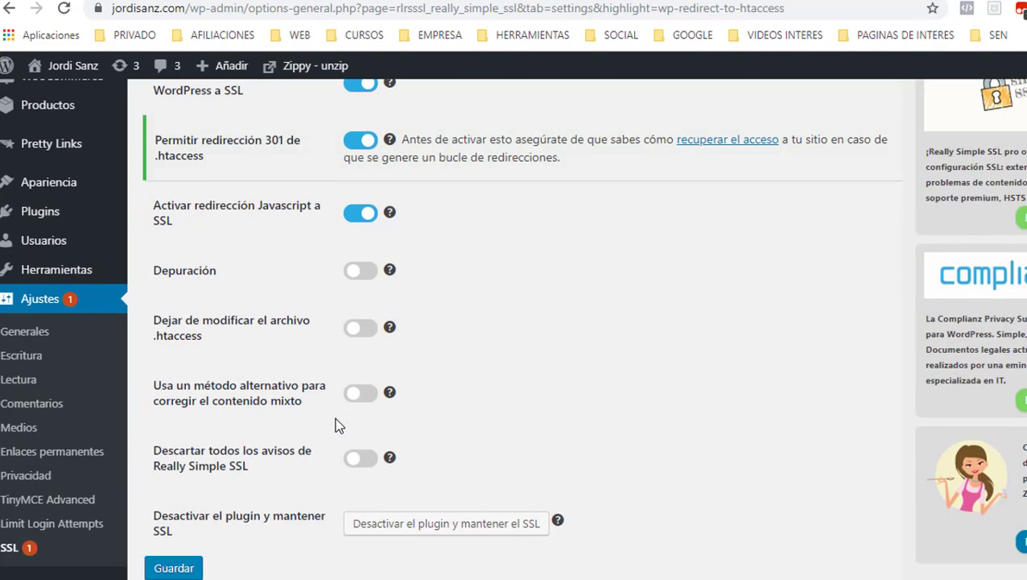
left_click(171, 515)
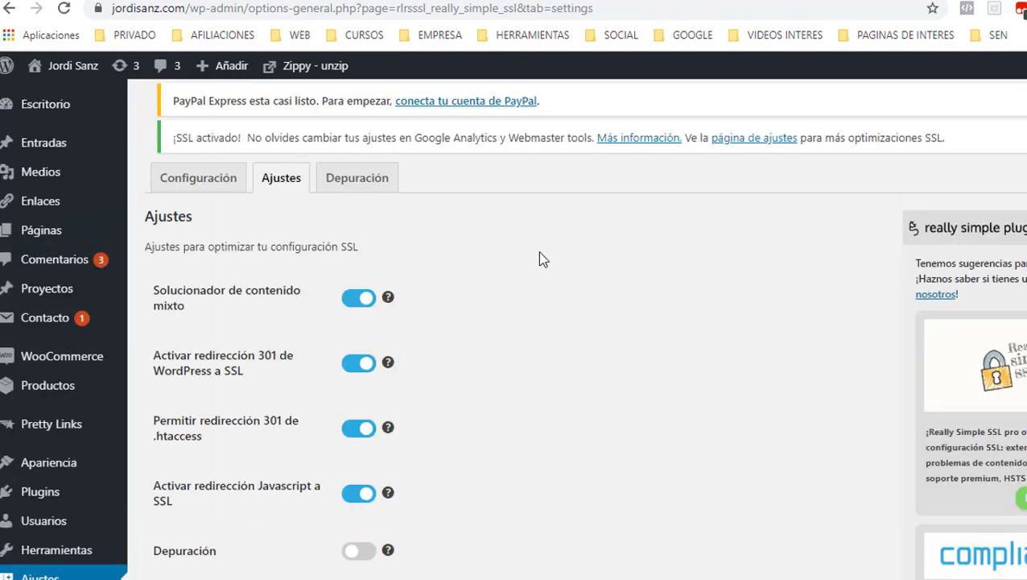
- Open WordPress's general settings, check that both the WordPress and site addresses use https, and save the settings
scroll(211, 417, "down", 5)
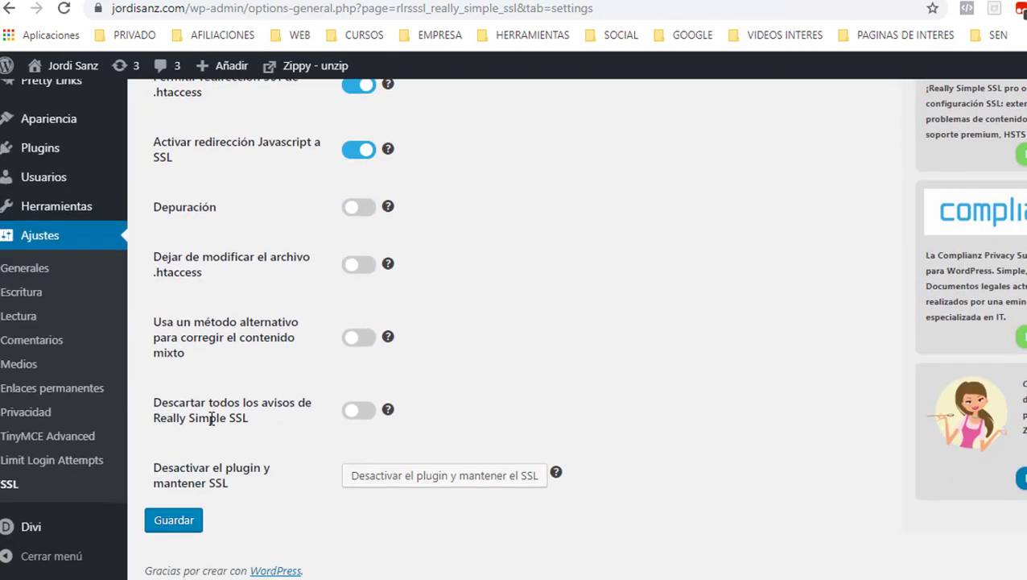
scroll(211, 417, "up", 1)
mouse_move(42, 293)
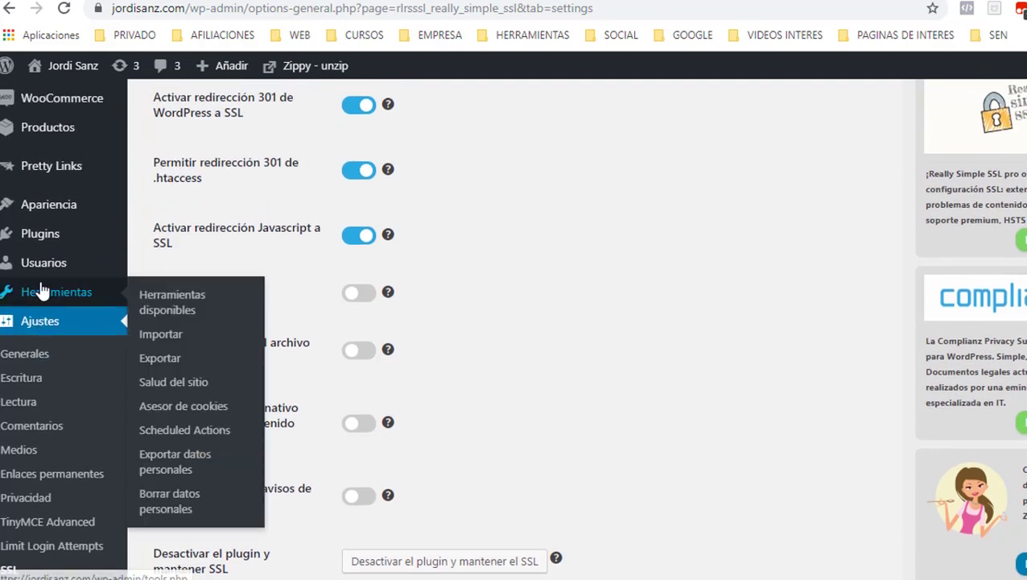
left_click(25, 364)
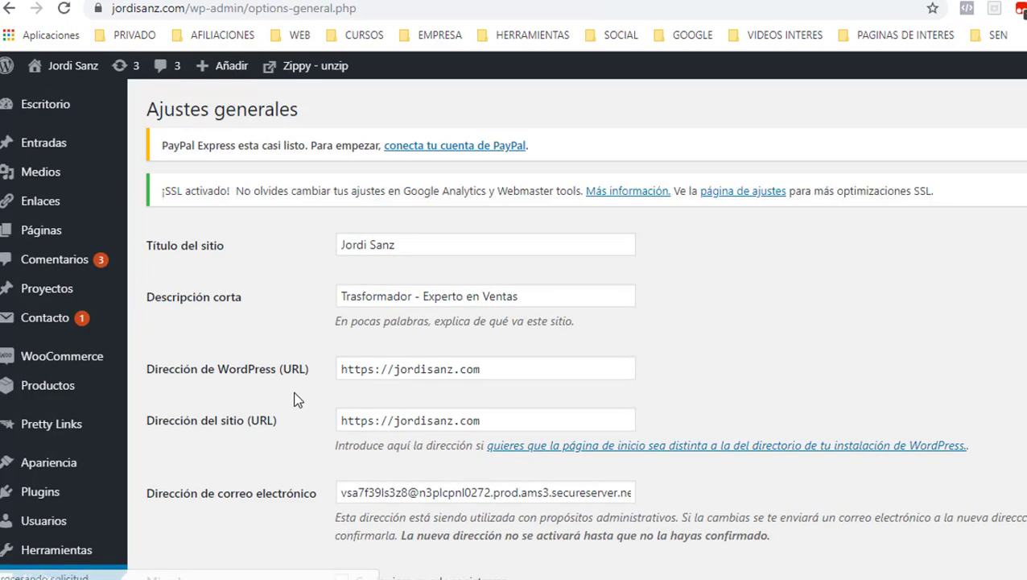
scroll(290, 392, "down", 1)
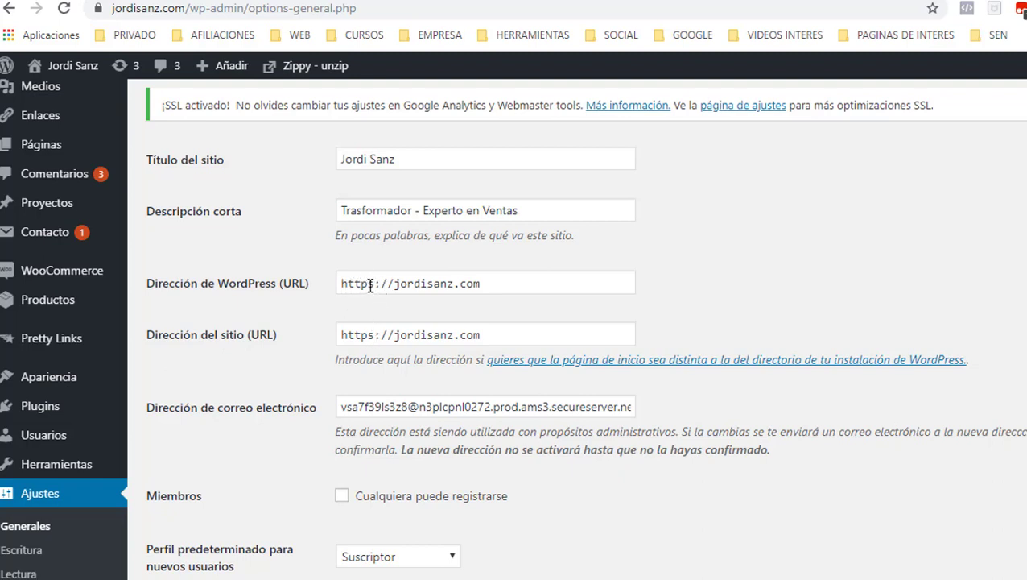
scroll(368, 320, "down", 8)
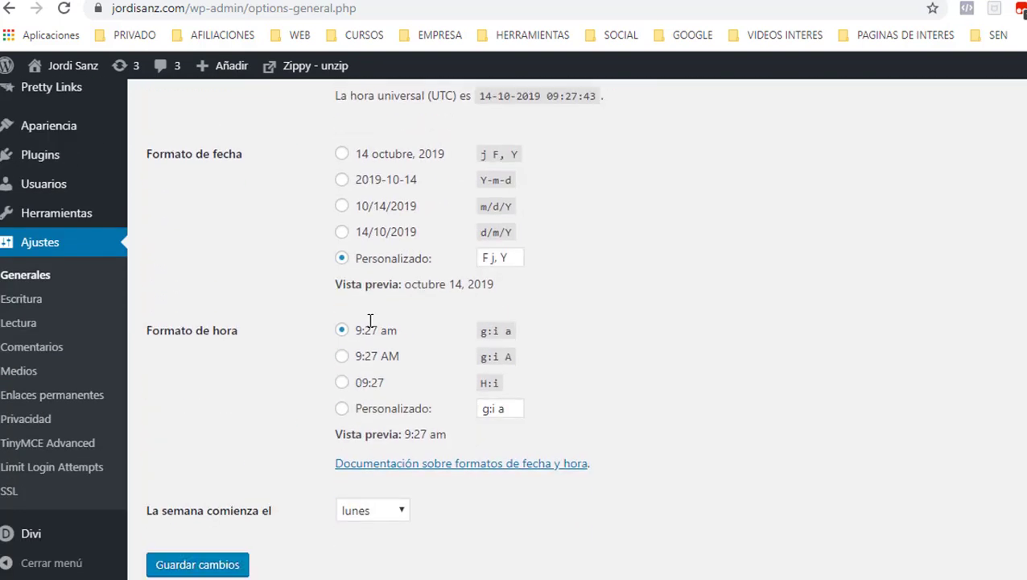
left_click(183, 499)
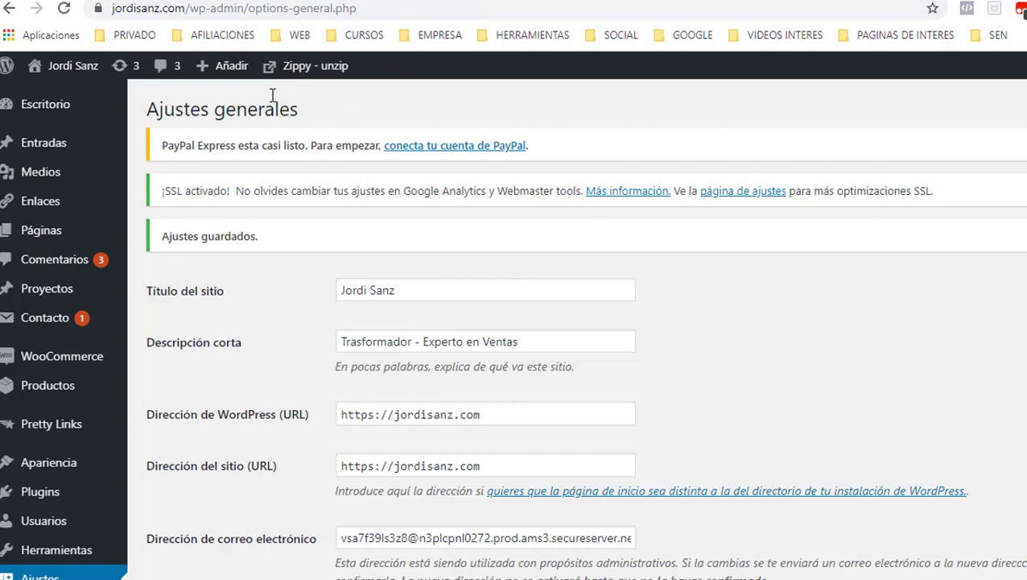
- Load the site's home page over HTTPS by removing the admin path from the current address
left_click_drag(195, 7, 408, 7)
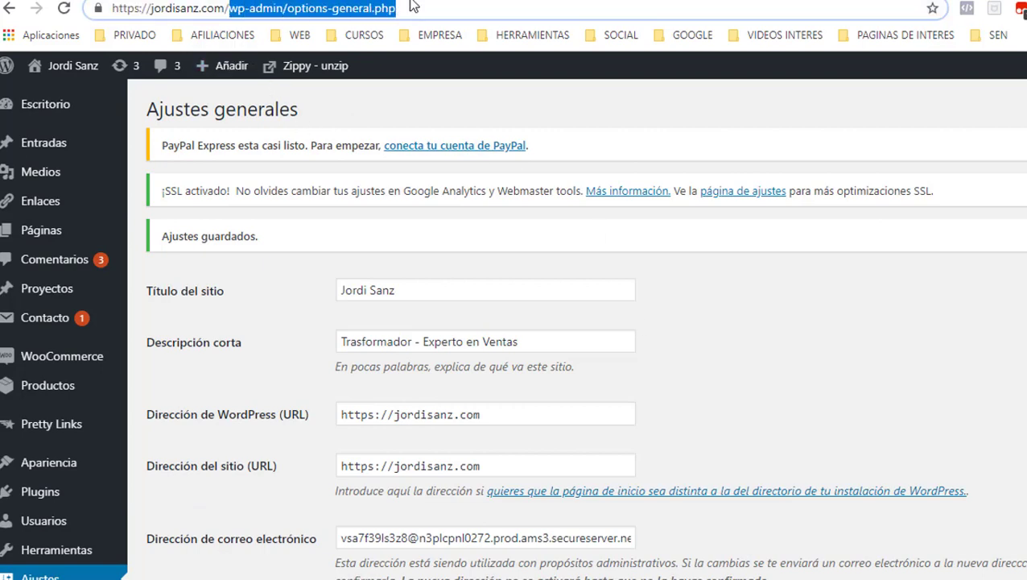
key("BackSpace")
key("Return")
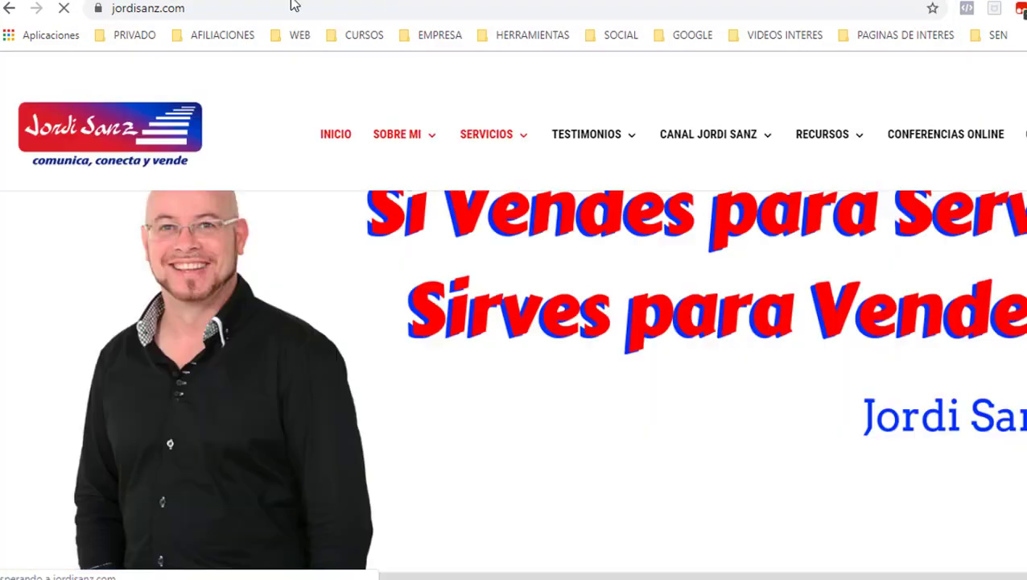